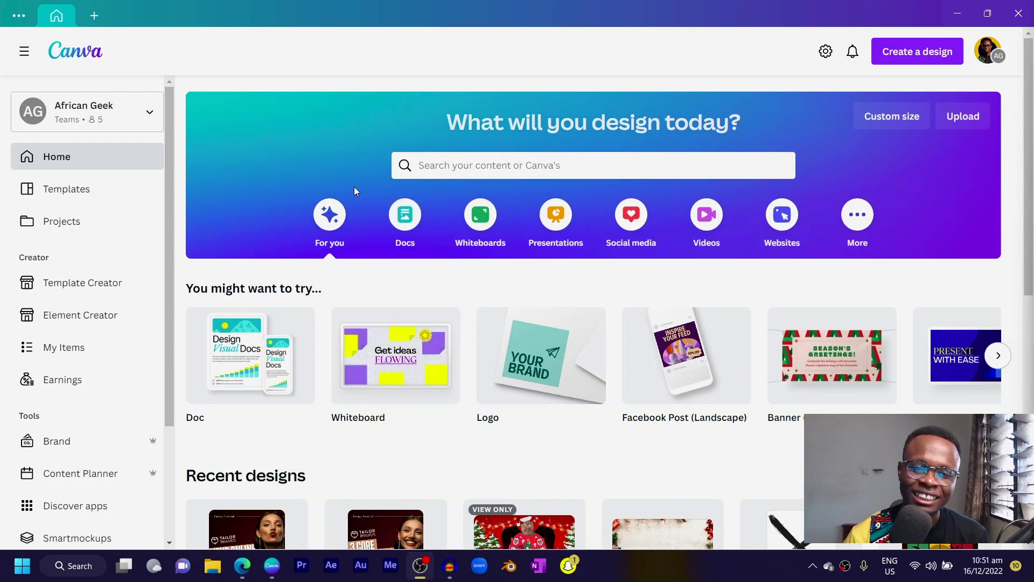
# Look through the Docs category's writing options and templates, and create a new blank Doc.
pyautogui.click(411, 231)
pyautogui.scroll(-1, 473, 237)
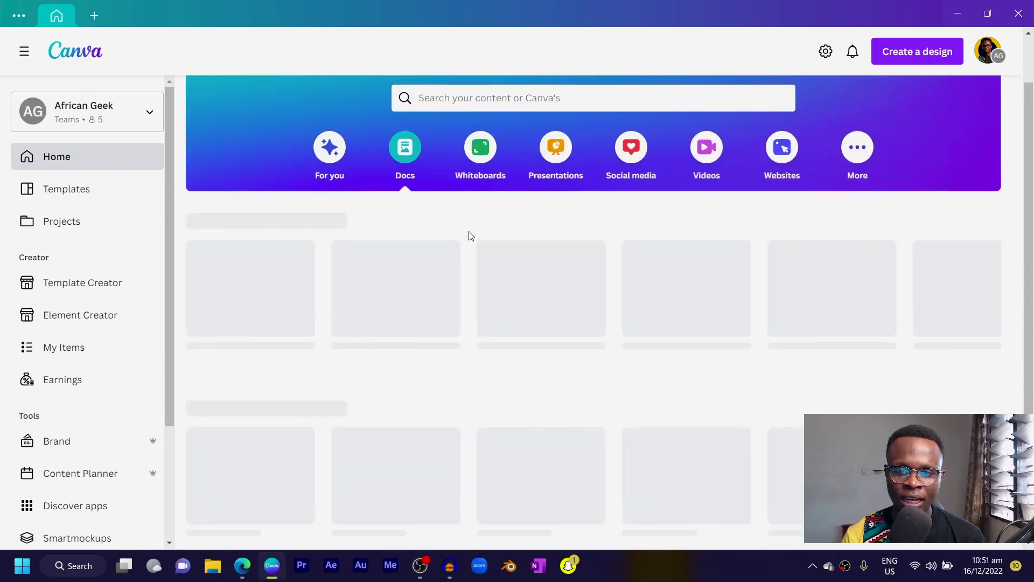
pyautogui.scroll(-1, 470, 236)
pyautogui.scroll(-3, 470, 235)
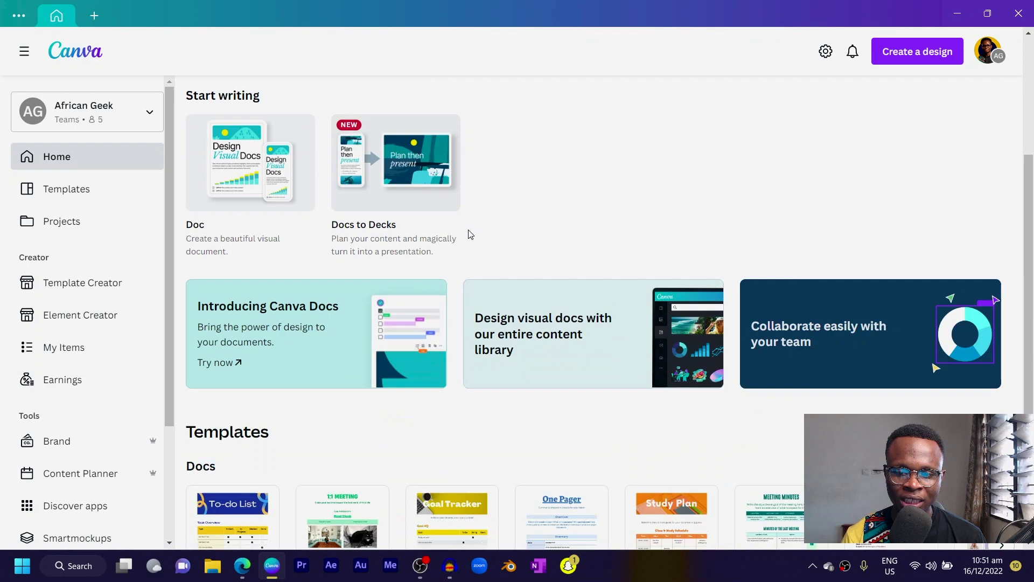
pyautogui.scroll(-2, 470, 235)
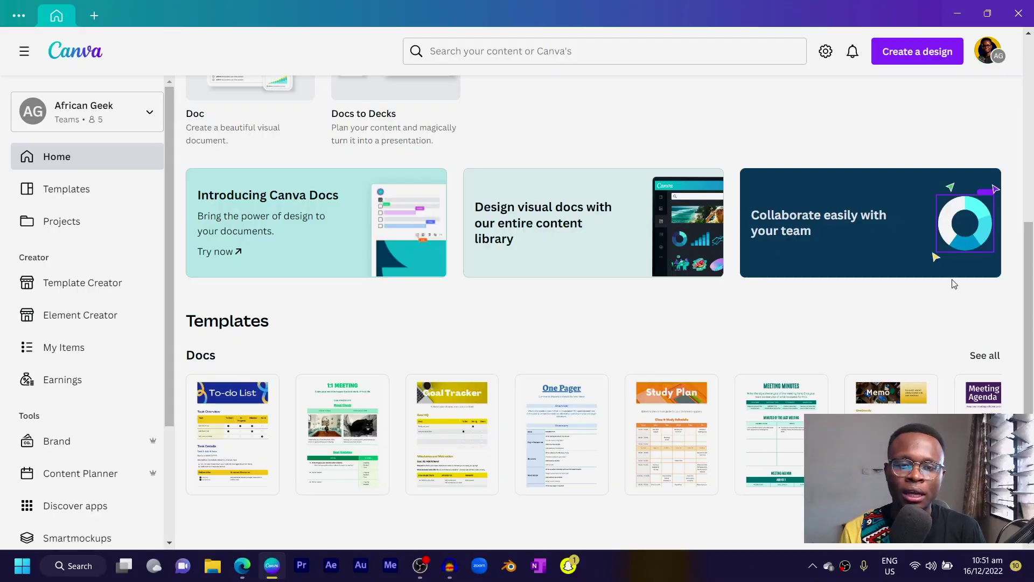
pyautogui.scroll(5, 954, 284)
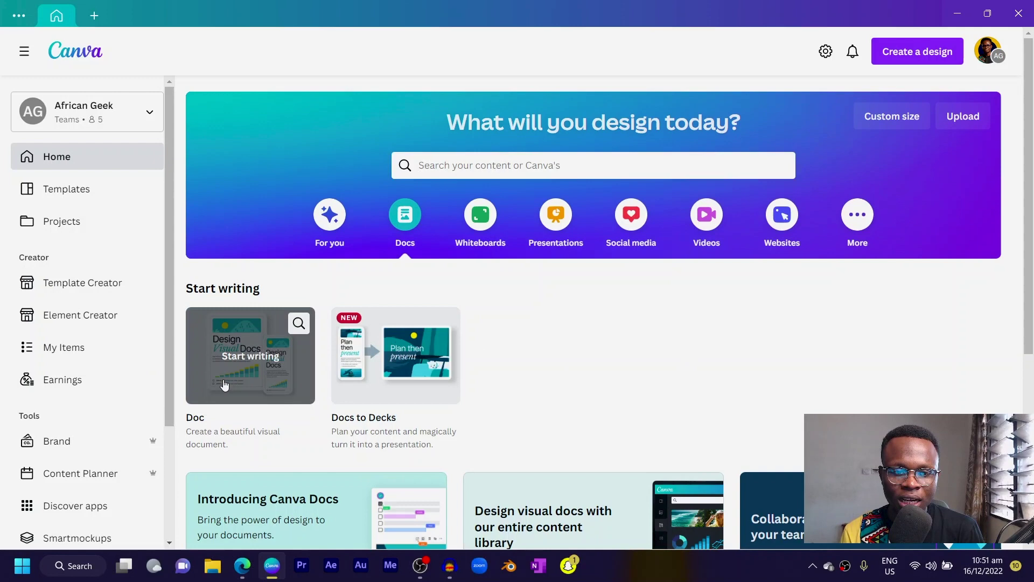
pyautogui.click(225, 384)
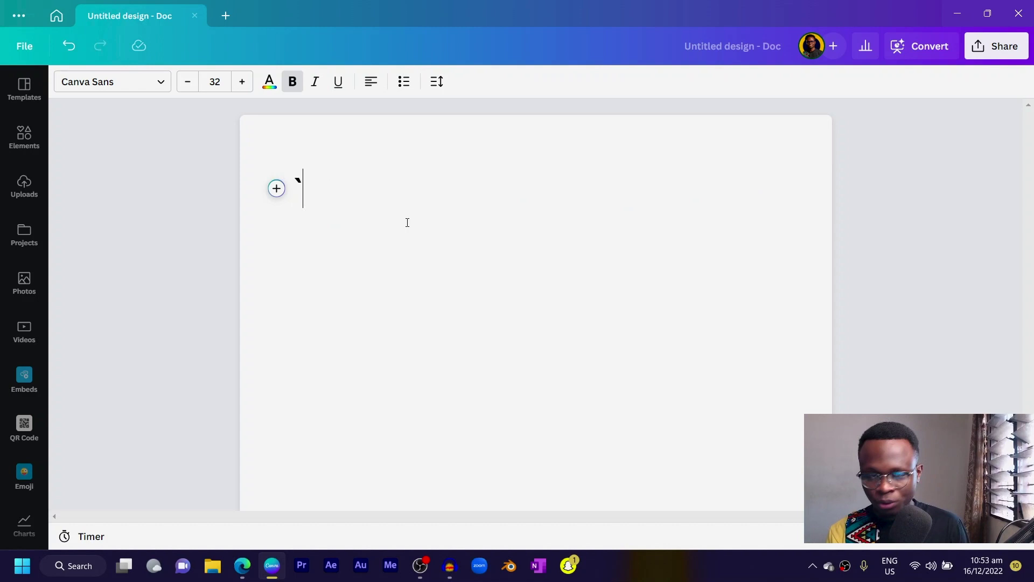
# Clear the stray character and write the heading "5 things to do everyday!" in the document.
pyautogui.press('BackSpace')
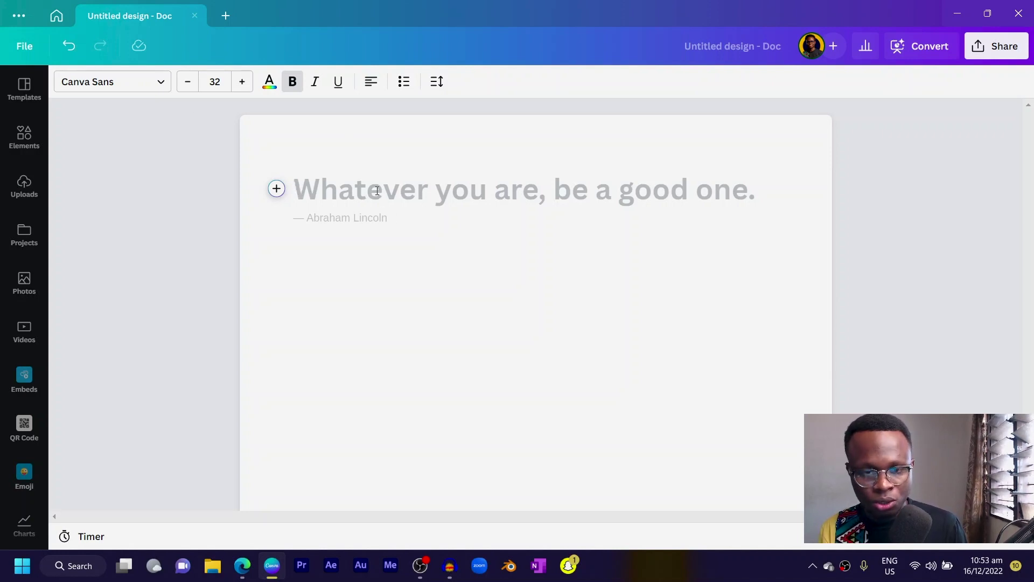
pyautogui.write('5 thing')
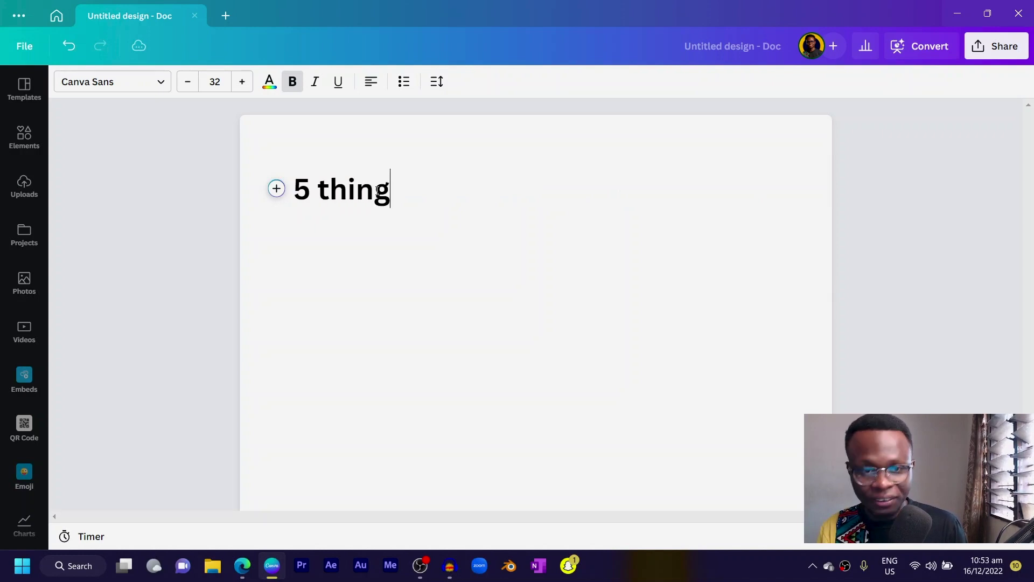
pyautogui.write('s to do ')
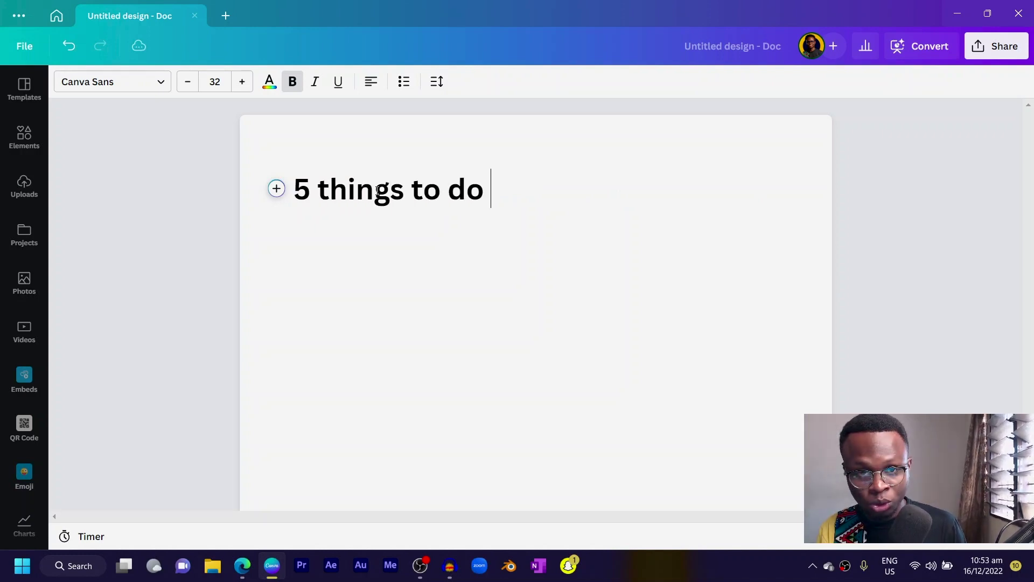
pyautogui.write('everyday!')
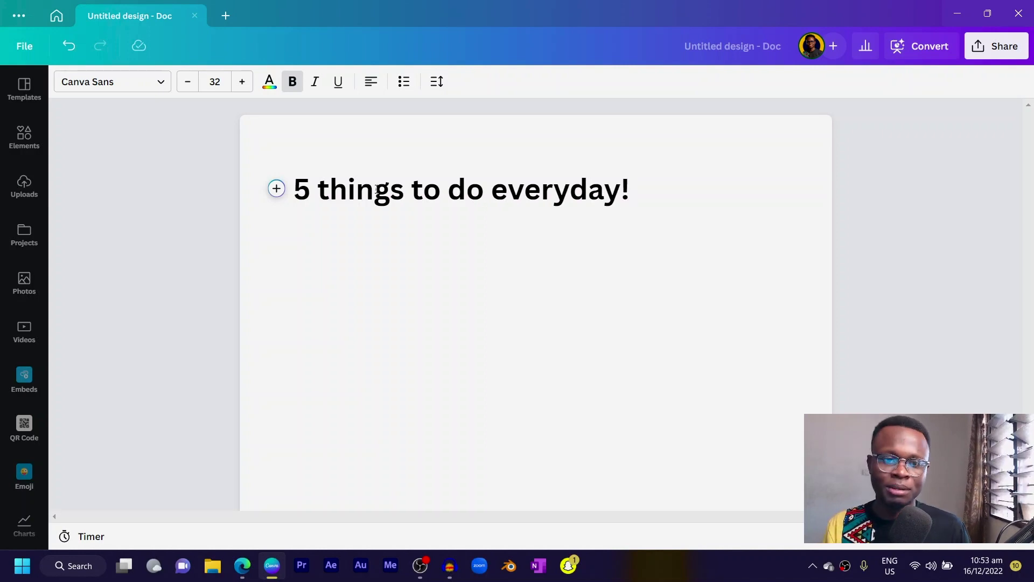
# Insert an embedded design into the document and apply the blue "A very warm welcome" banner template.
pyautogui.click(276, 189)
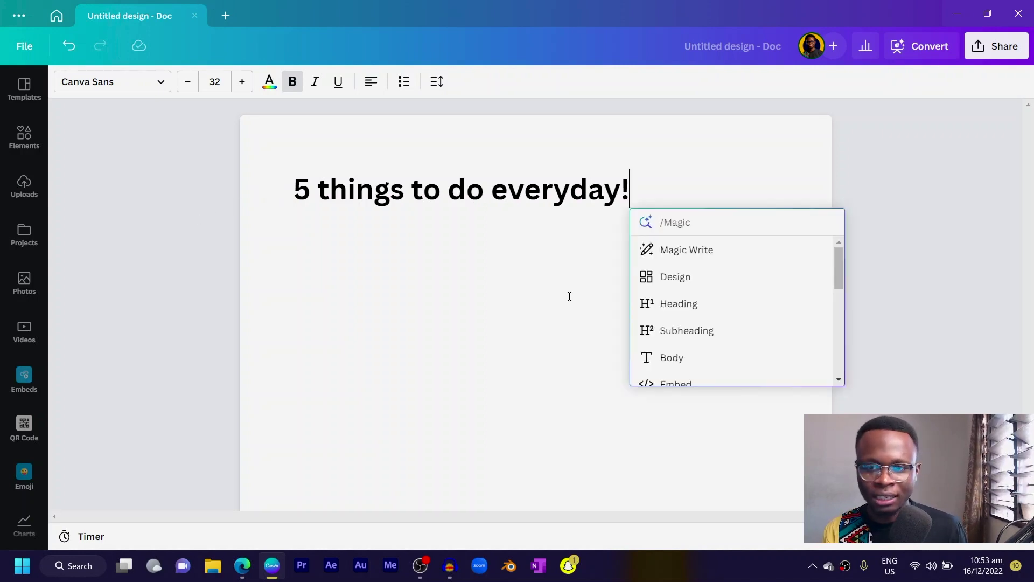
pyautogui.press('Escape')
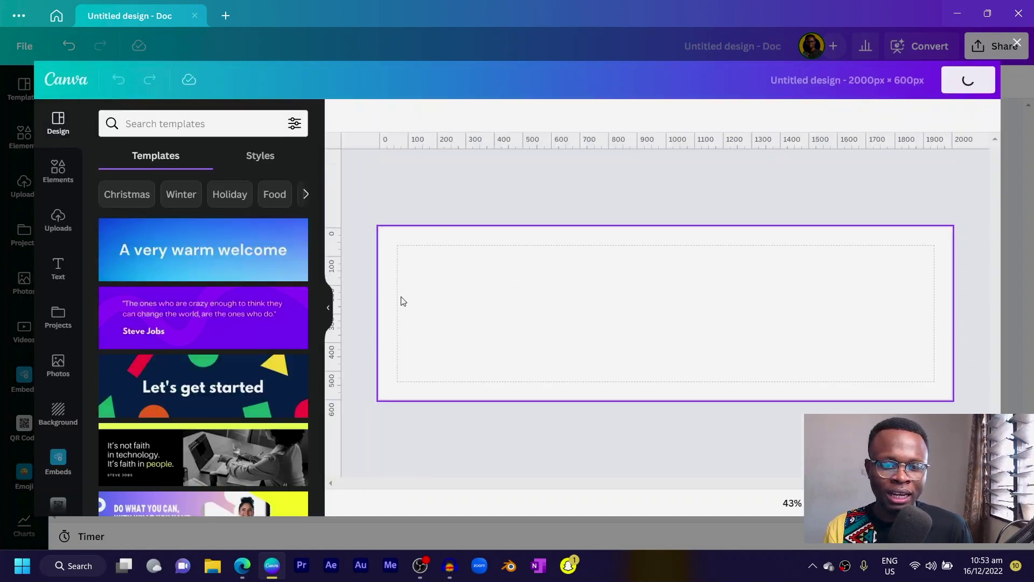
pyautogui.click(220, 247)
pyautogui.click(598, 328)
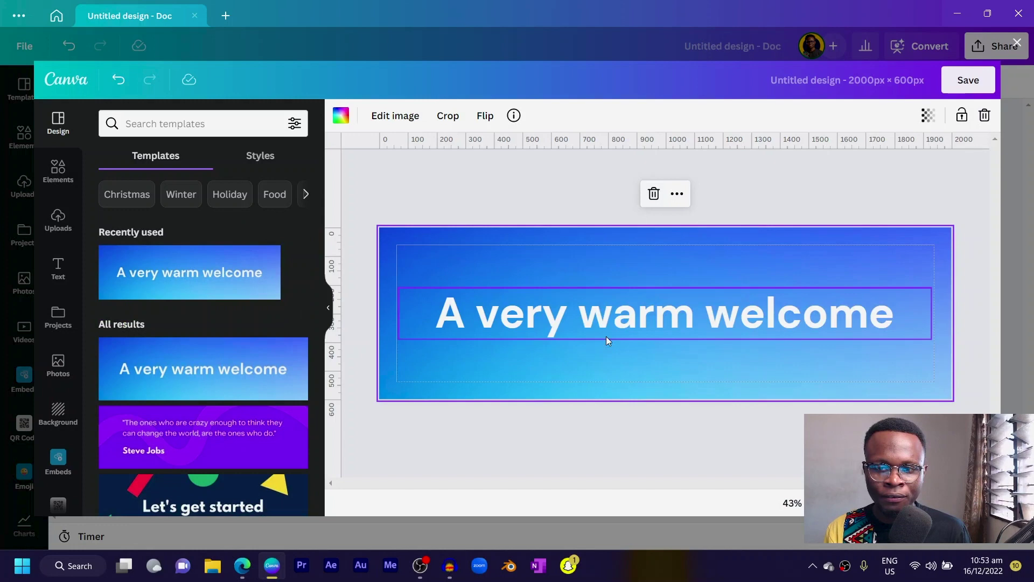
# Replace the banner text with "5 things to do everyday!" and save the banner into the document.
pyautogui.click(652, 325)
pyautogui.click(652, 325)
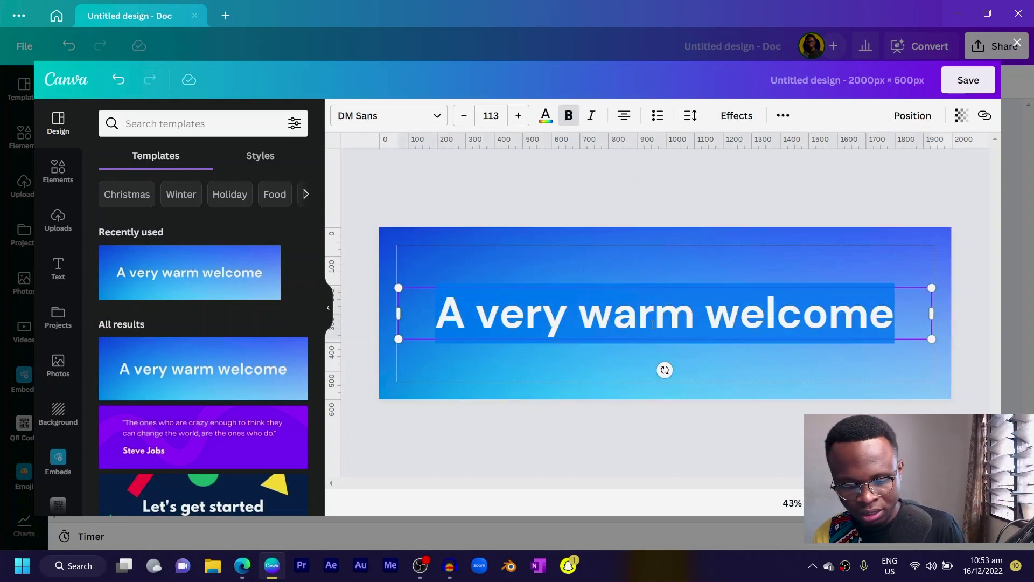
pyautogui.write('5 thing')
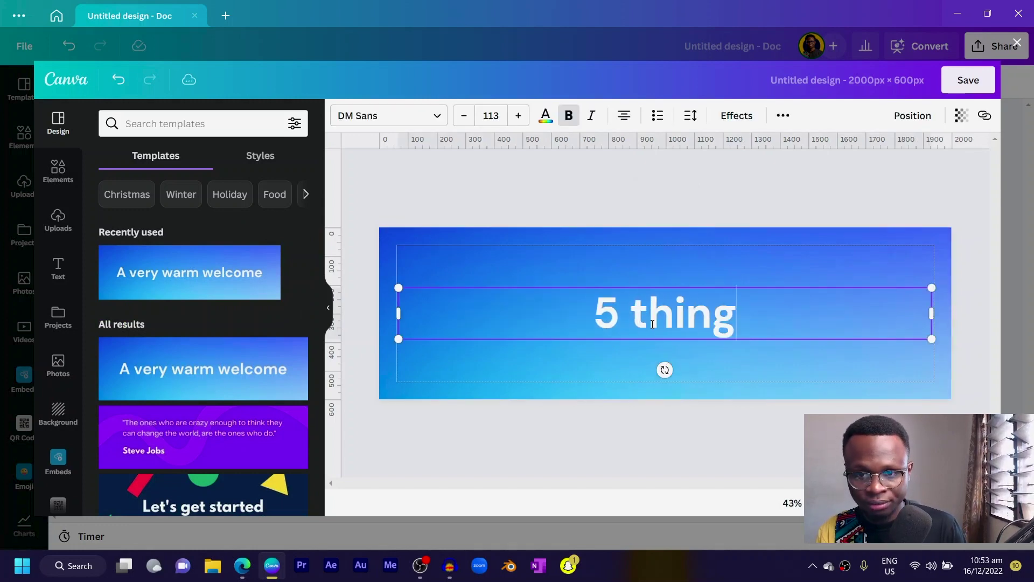
pyautogui.write('s to do e')
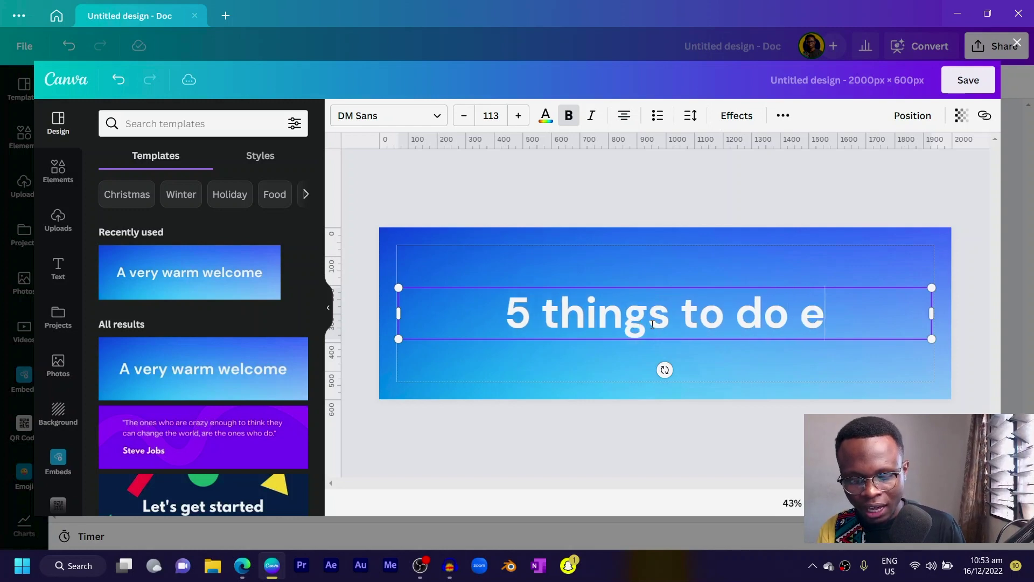
pyautogui.write('veryday!')
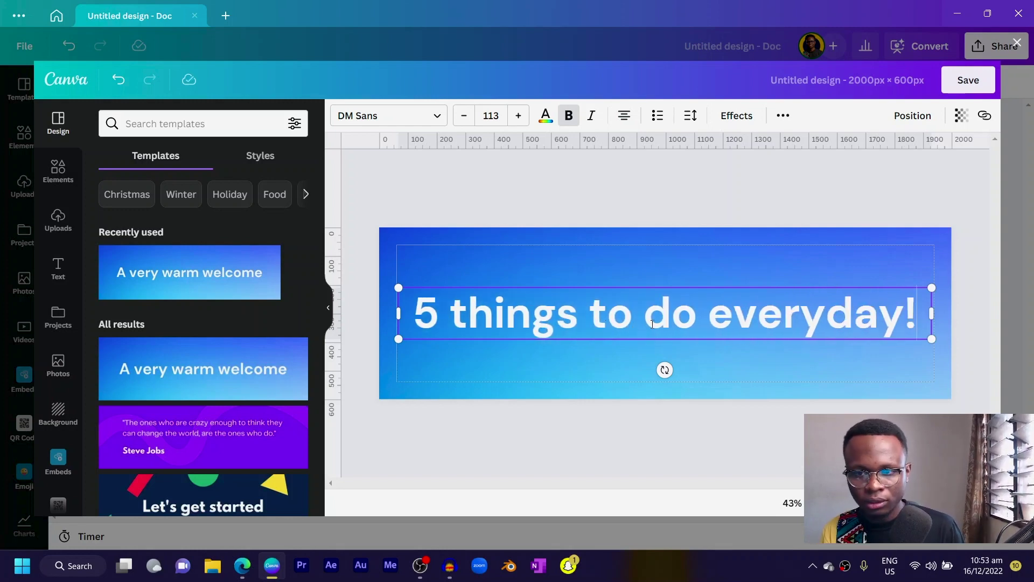
pyautogui.click(968, 81)
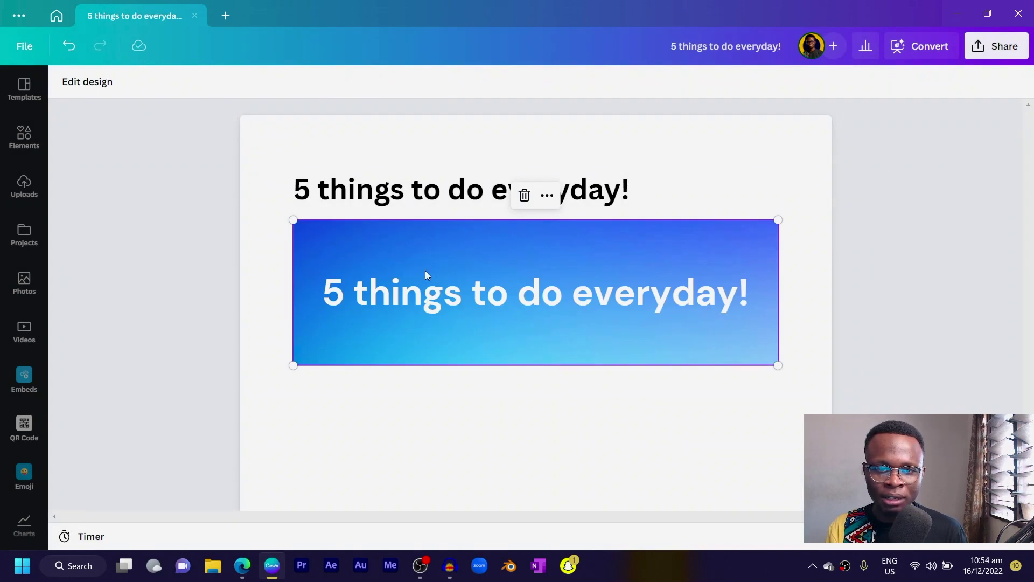
# Move the banner above the heading and delete the duplicate heading text below it.
pyautogui.moveTo(412, 279); pyautogui.dragTo(399, 198)
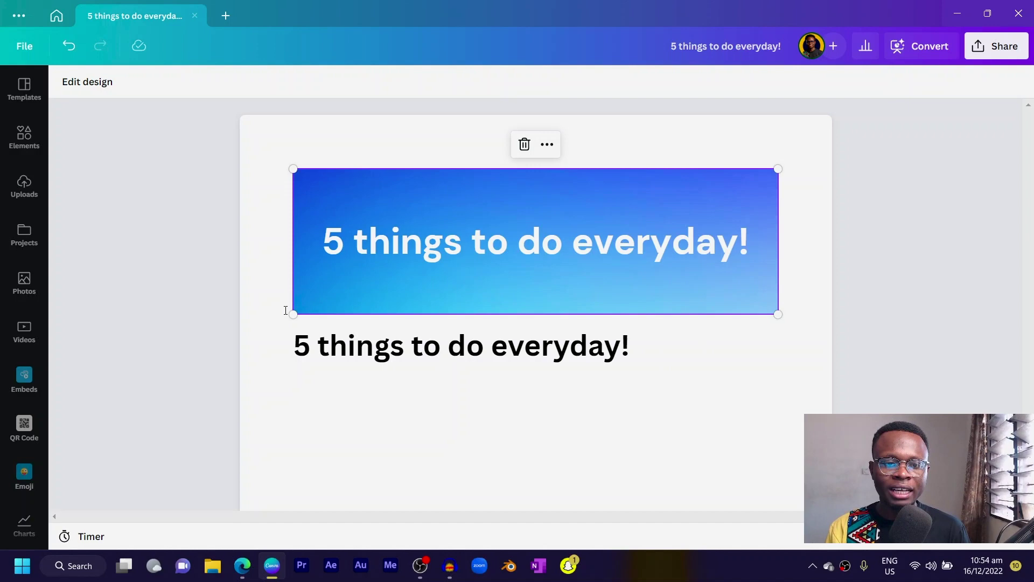
pyautogui.moveTo(290, 316)
pyautogui.mouseDown()
pyautogui.moveTo(271, 332)
pyautogui.moveTo(324, 295)
pyautogui.moveTo(282, 332)
pyautogui.mouseUp()
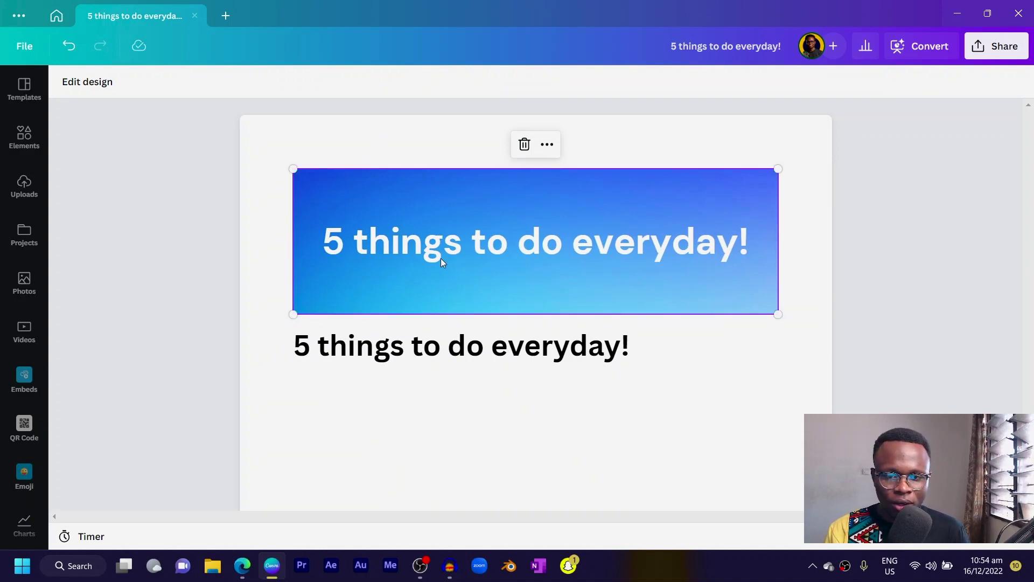
pyautogui.click(612, 346)
pyautogui.moveTo(640, 339); pyautogui.dragTo(298, 344)
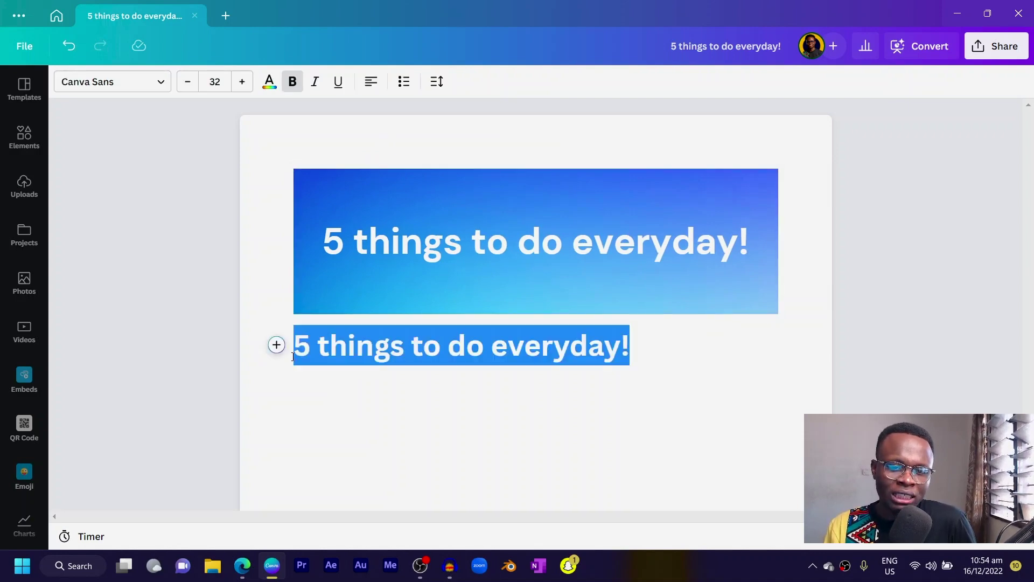
pyautogui.press('BackSpace')
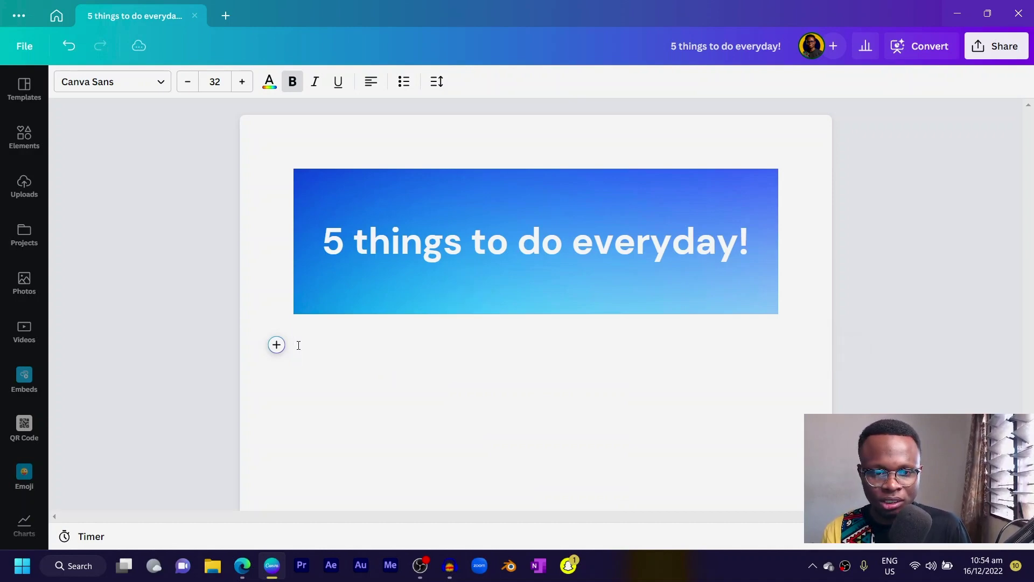
# Add a body text line below the banner reading "The cool day has given me this opportunity.".
pyautogui.click(277, 345)
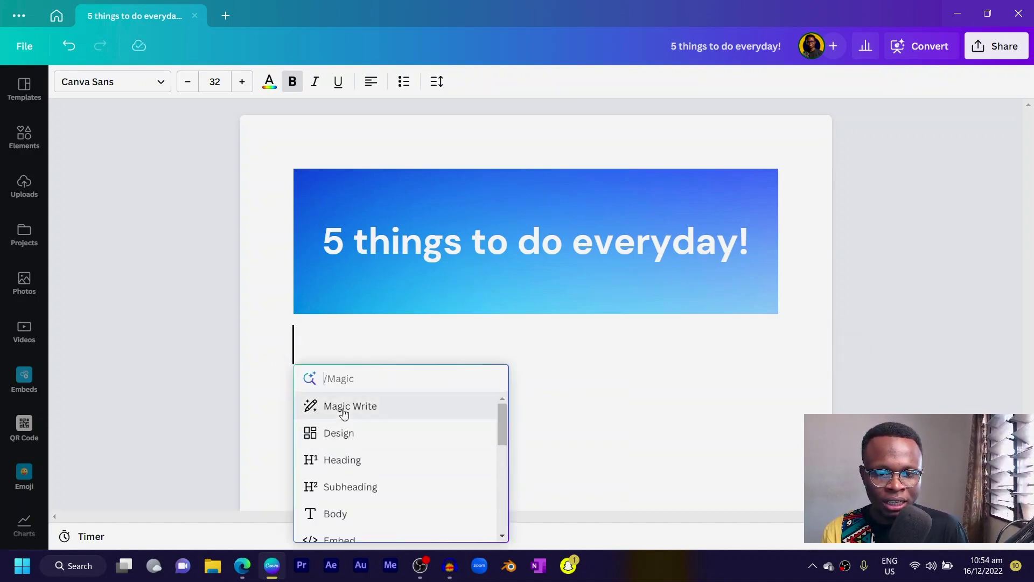
pyautogui.scroll(-5, 342, 428)
pyautogui.scroll(5, 343, 420)
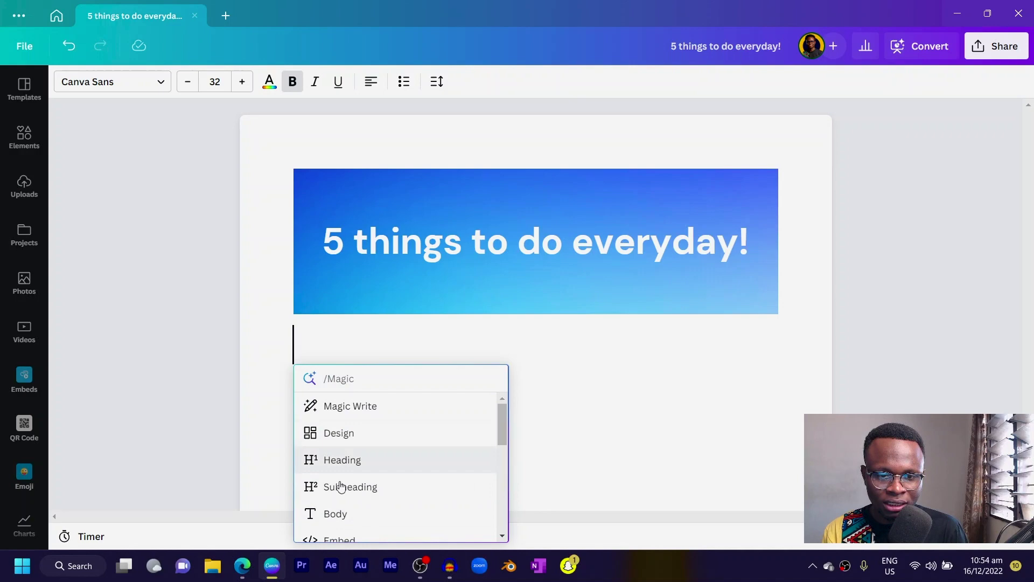
pyautogui.click(329, 516)
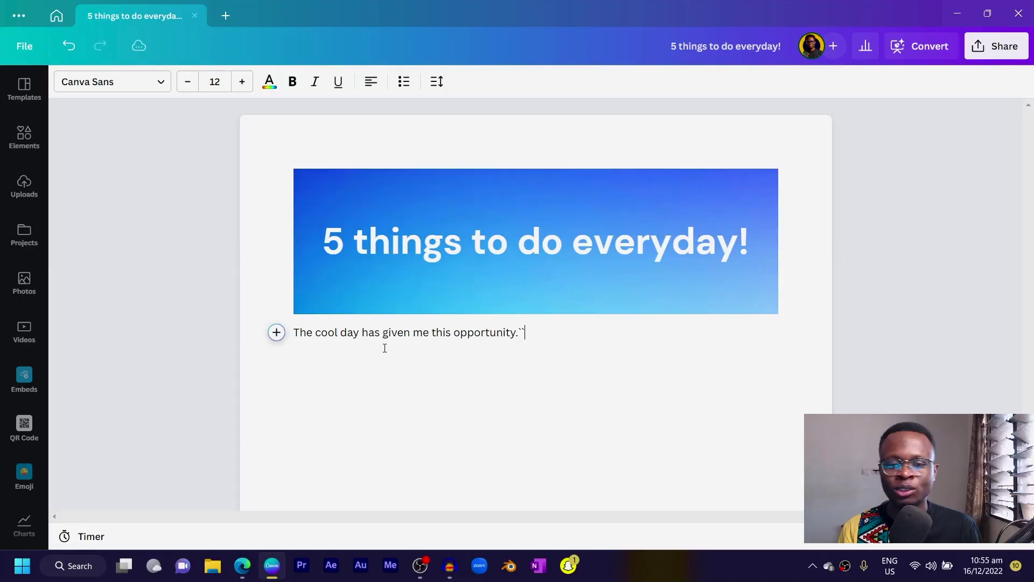
# Delete the banner and all the body text to empty the document.
pyautogui.click(495, 246)
pyautogui.press('Delete')
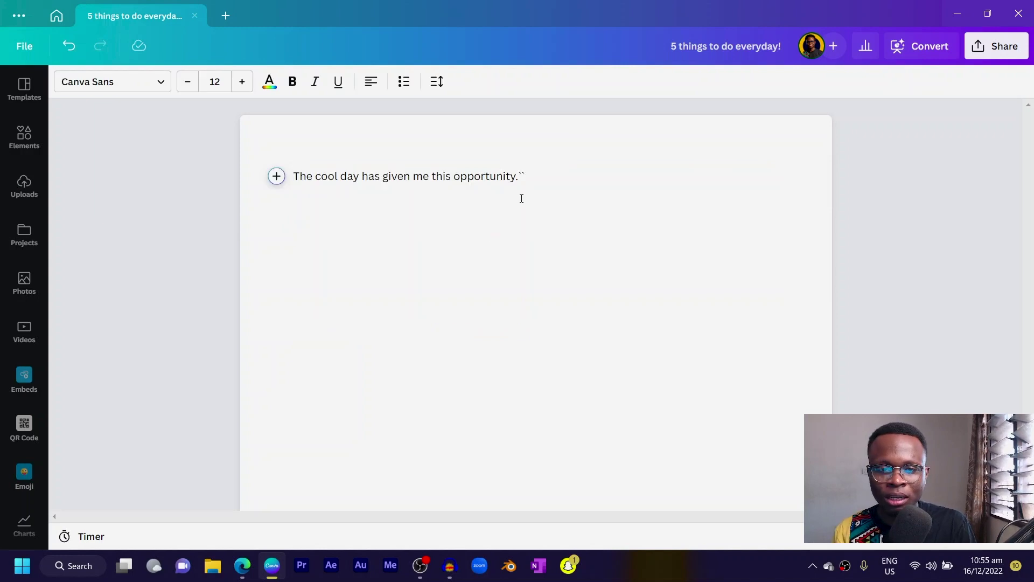
pyautogui.hotkey('ctrl', 'a')
pyautogui.press('BackSpace')
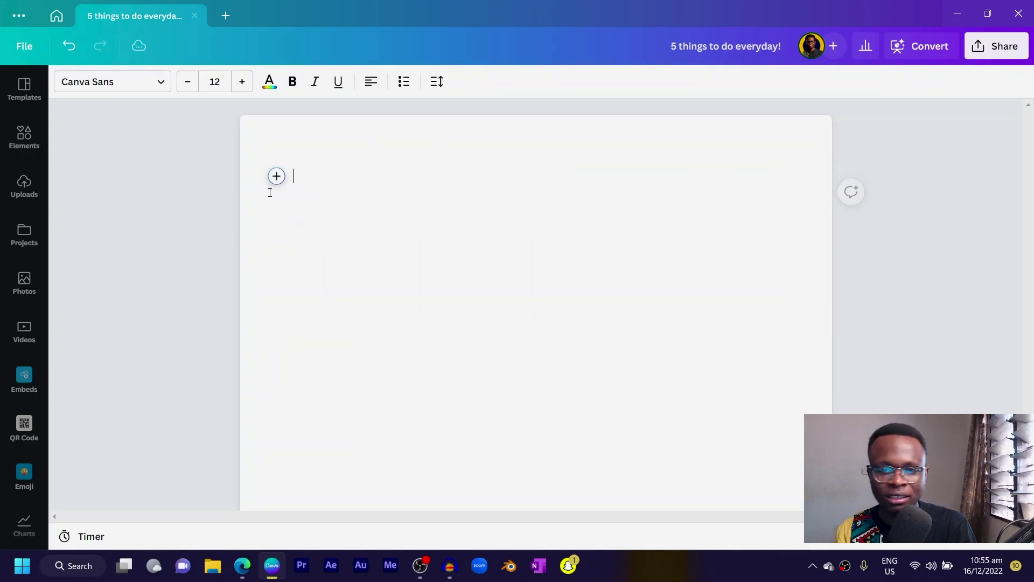
# Generate text with Magic Write using the prompt "A love letter to express my feelings to my crush".
pyautogui.click(276, 176)
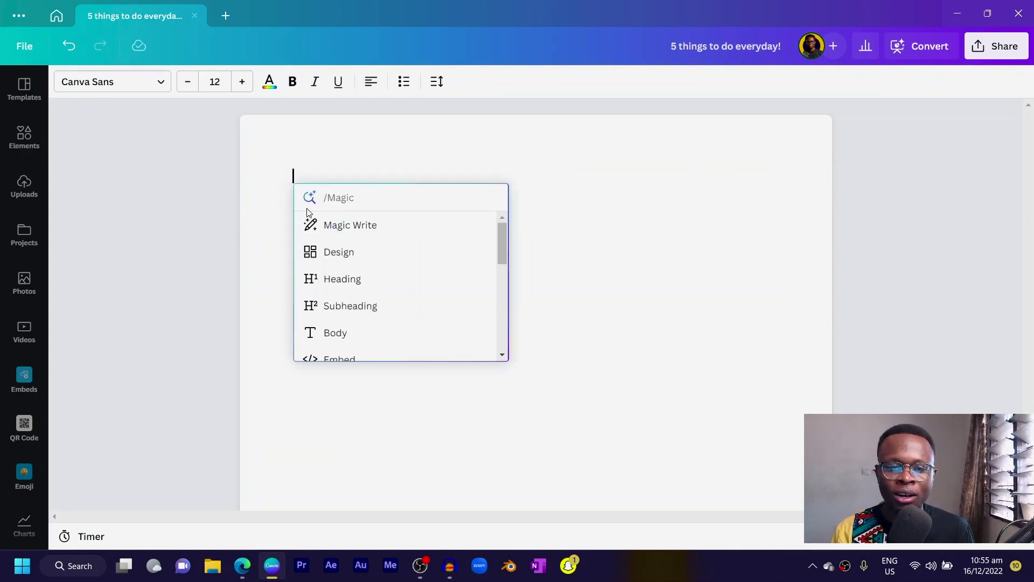
pyautogui.click(343, 227)
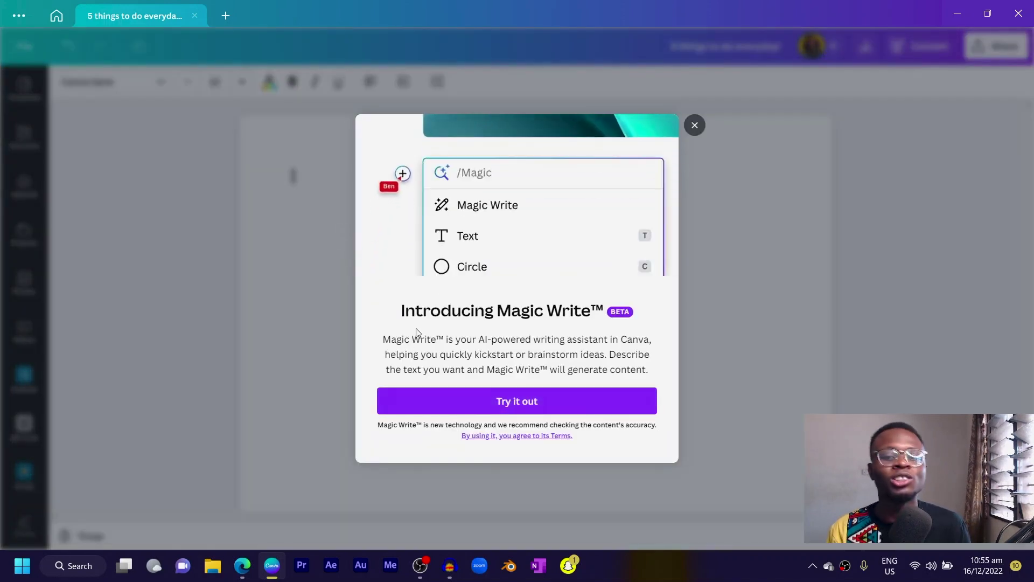
pyautogui.click(538, 401)
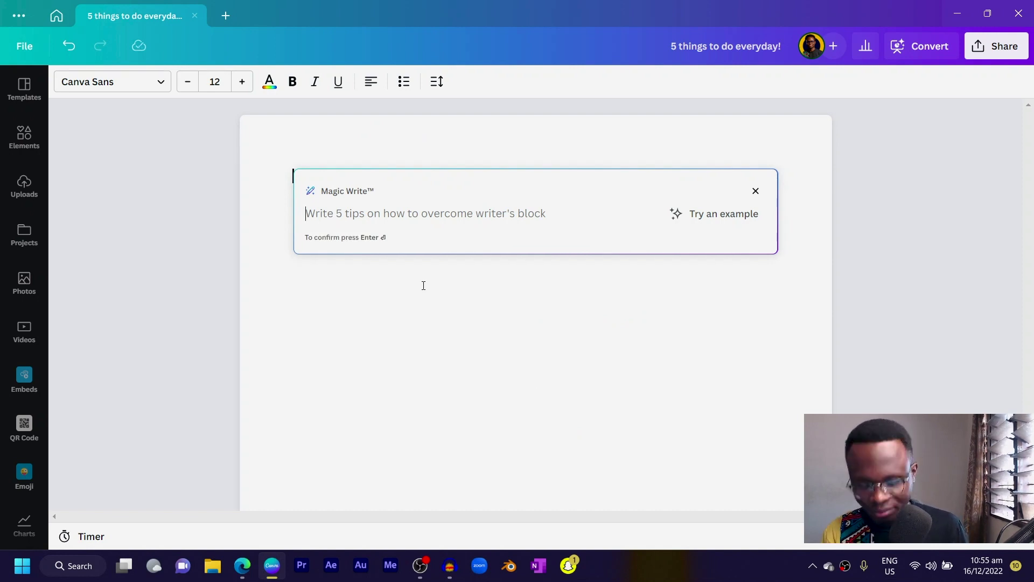
pyautogui.write('A lo')
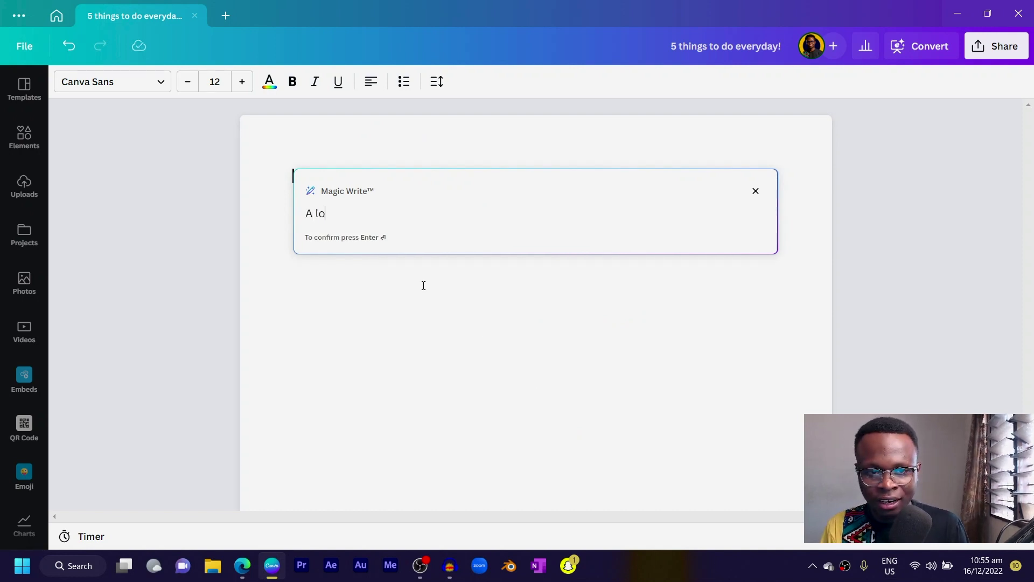
pyautogui.write('ve letter to ')
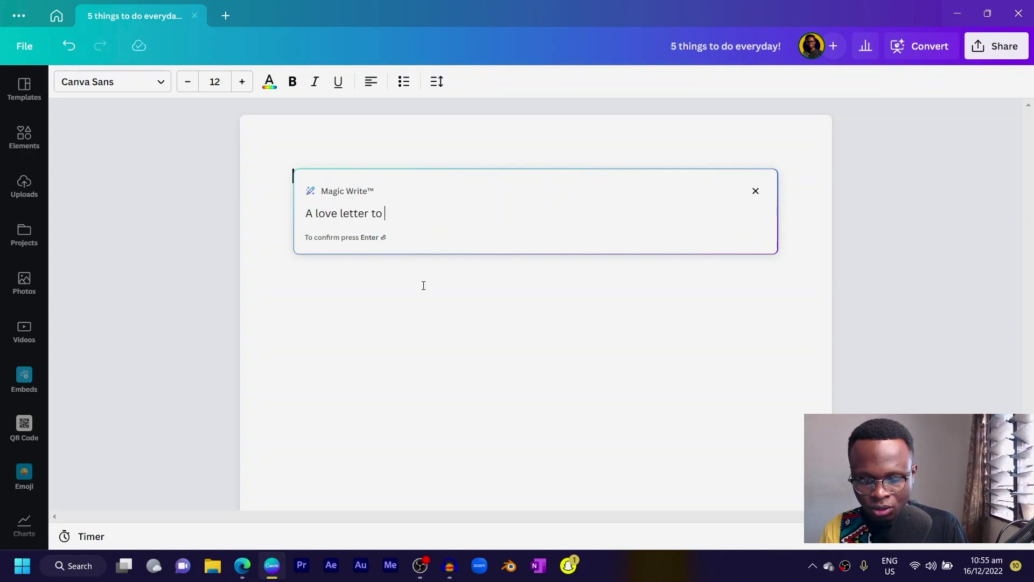
pyautogui.write('express my fe')
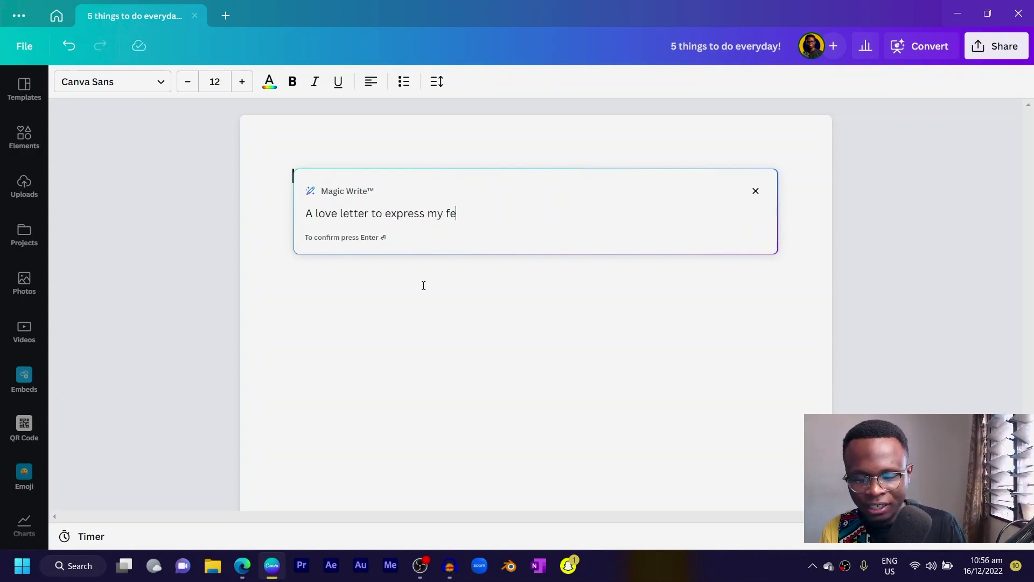
pyautogui.write('elings to my c')
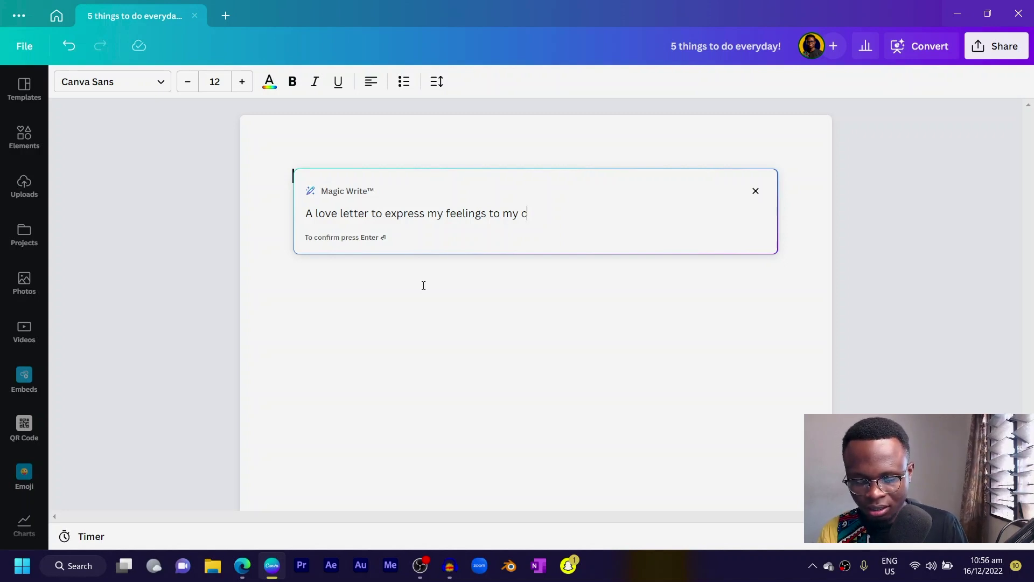
pyautogui.write('rush')
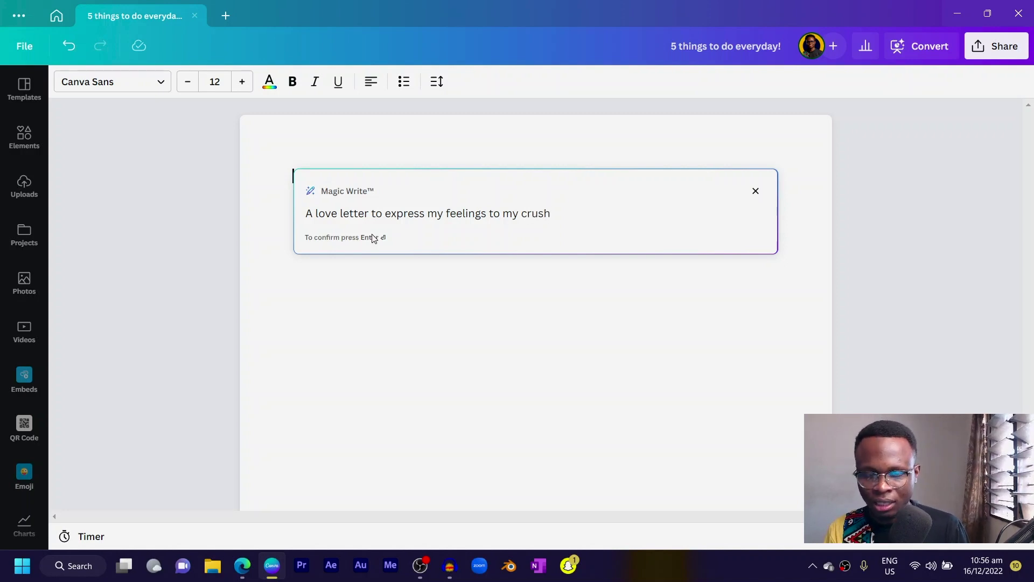
pyautogui.press('Return')
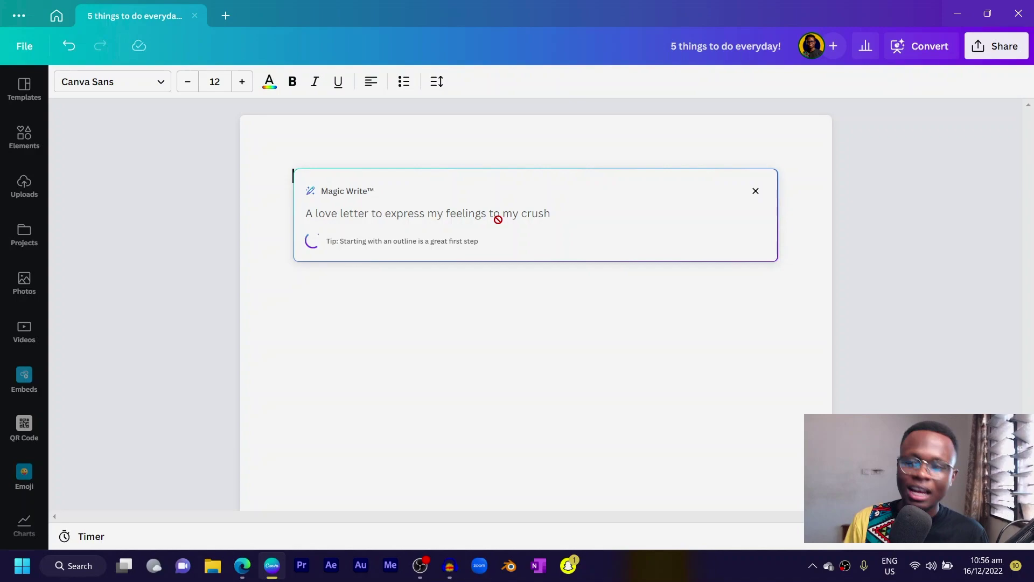
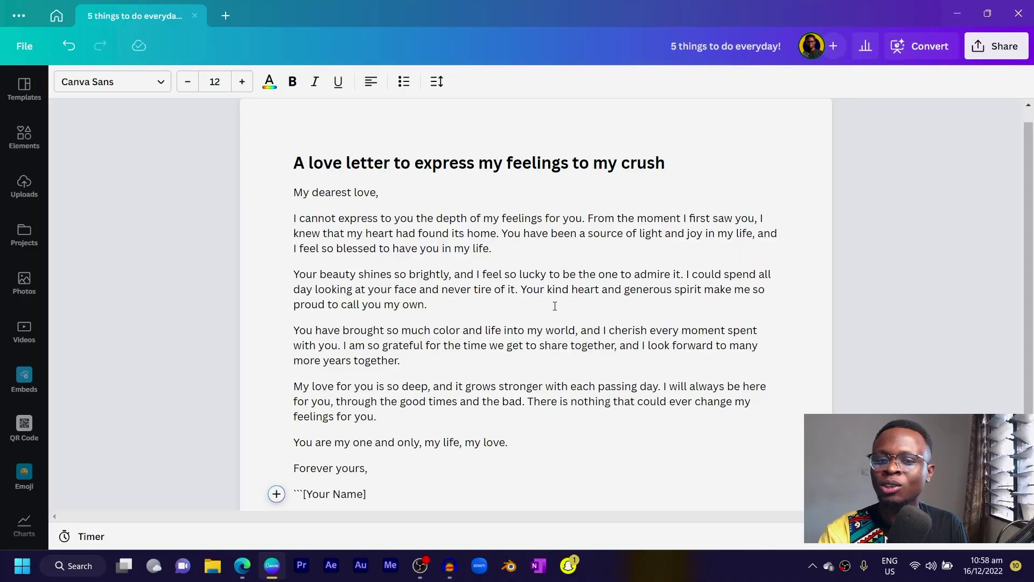
# Replace the "[Your Name]" placeholder closing the love letter with the sender's name and add an empty line below it.
pyautogui.scroll(-2, 555, 306)
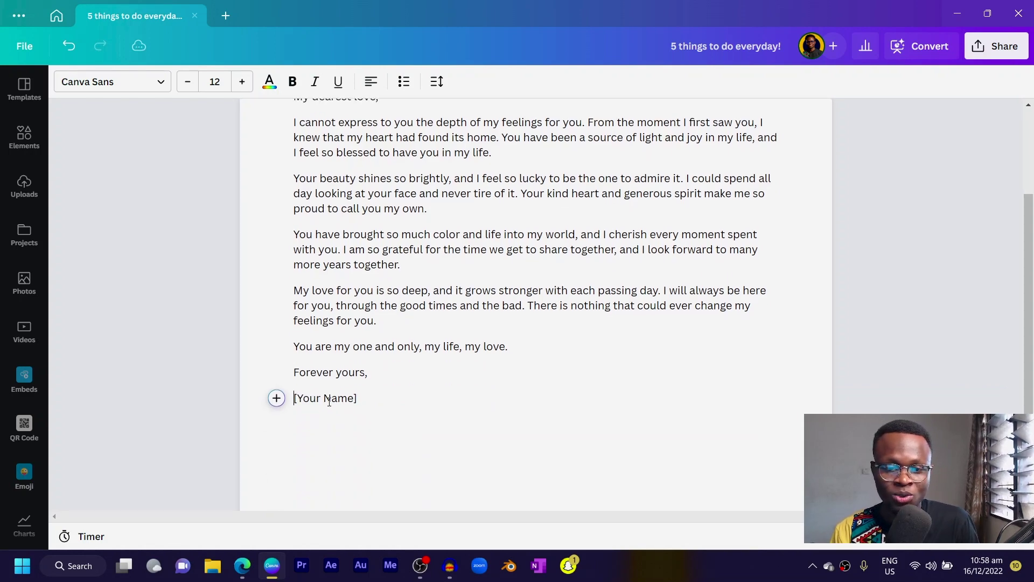
pyautogui.doubleClick(346, 398)
pyautogui.hotkey('ctrl', 'a')
pyautogui.tripleClick(296, 399)
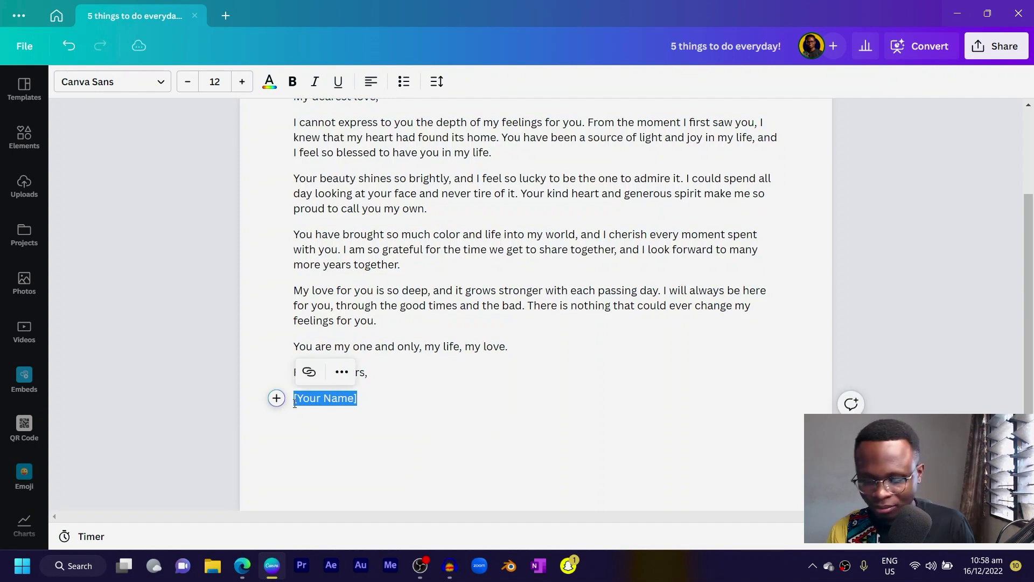
pyautogui.write('Tee')
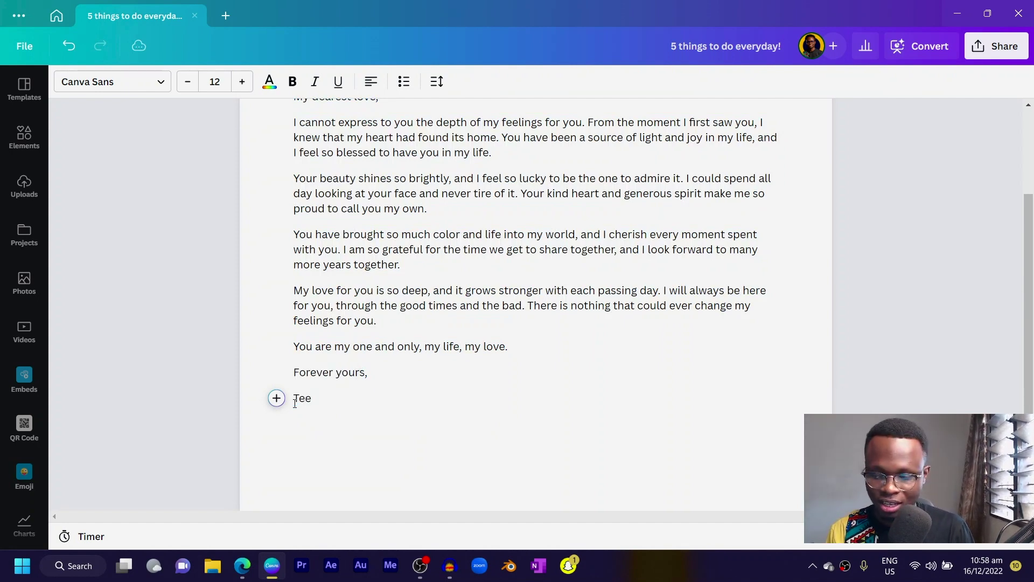
pyautogui.press('Return')
pyautogui.scroll(3, 568, 436)
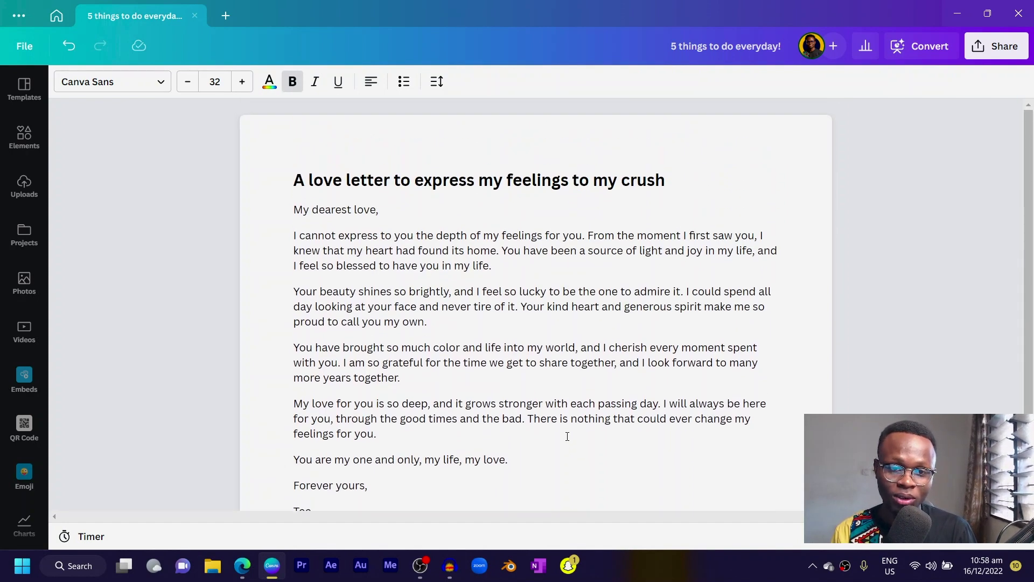
pyautogui.scroll(-1, 568, 436)
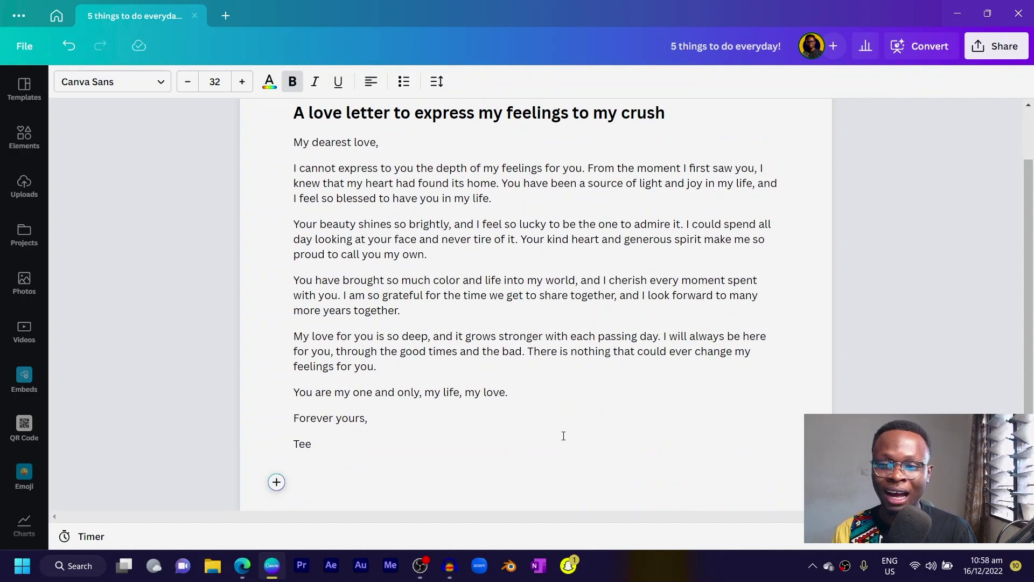
pyautogui.scroll(-1, 563, 435)
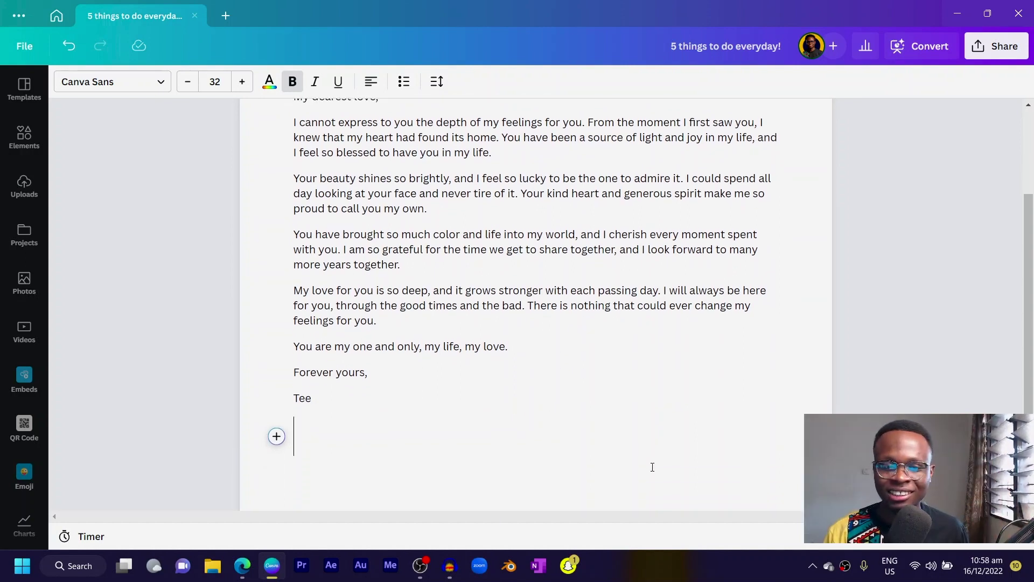
pyautogui.scroll(2, 649, 466)
pyautogui.scroll(-2, 419, 395)
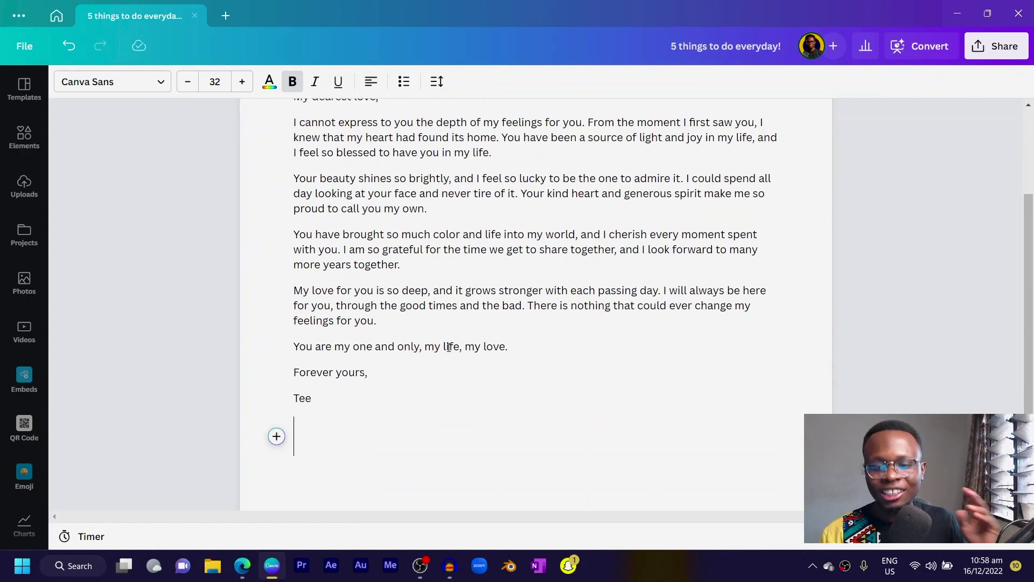
# Generate text below the love letter with Magic Write using the prompt "Apology letter to your boss for disobeying him".
pyautogui.click(276, 436)
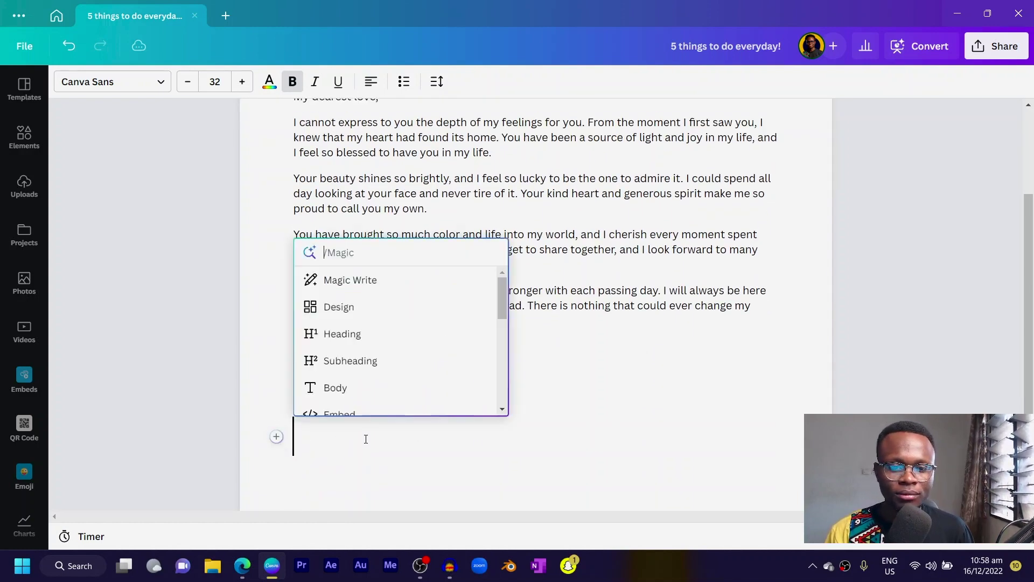
pyautogui.click(362, 280)
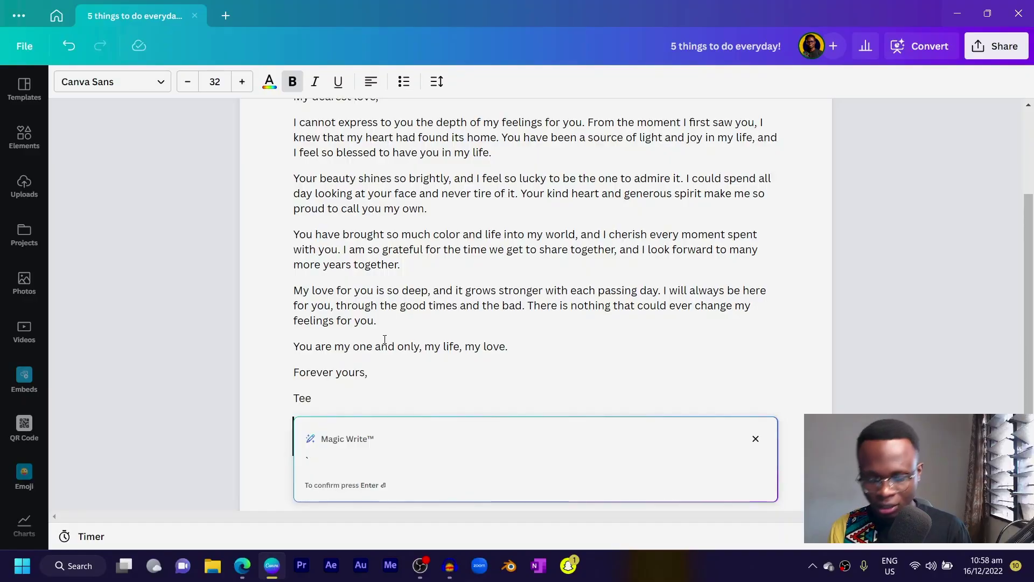
pyautogui.write('A')
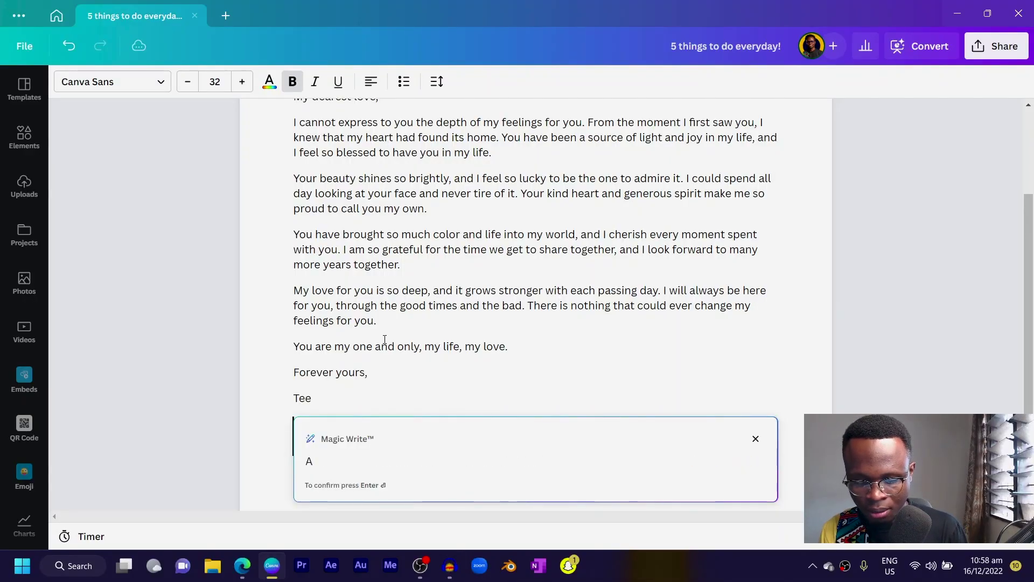
pyautogui.write('pology letter t')
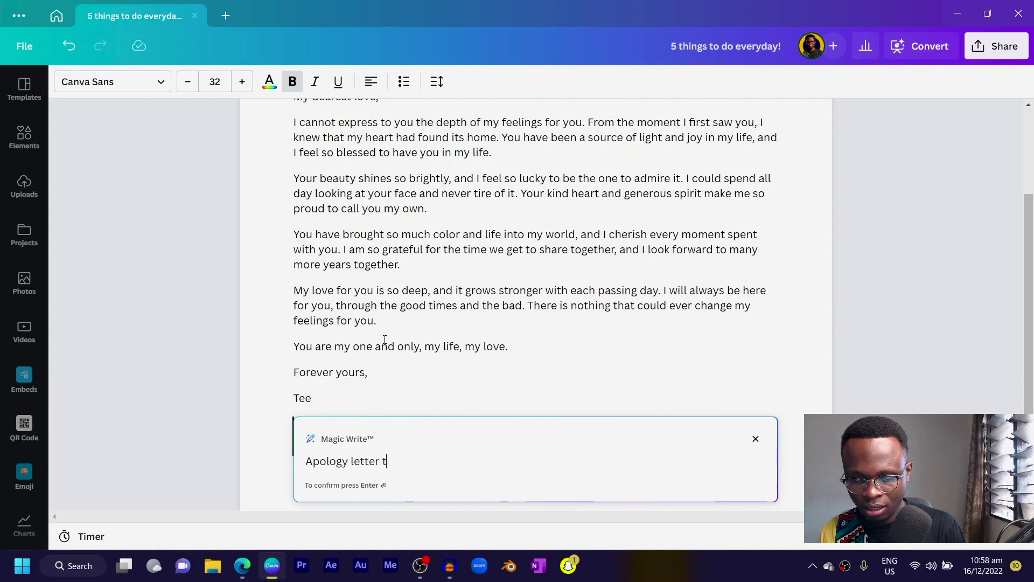
pyautogui.write('o your')
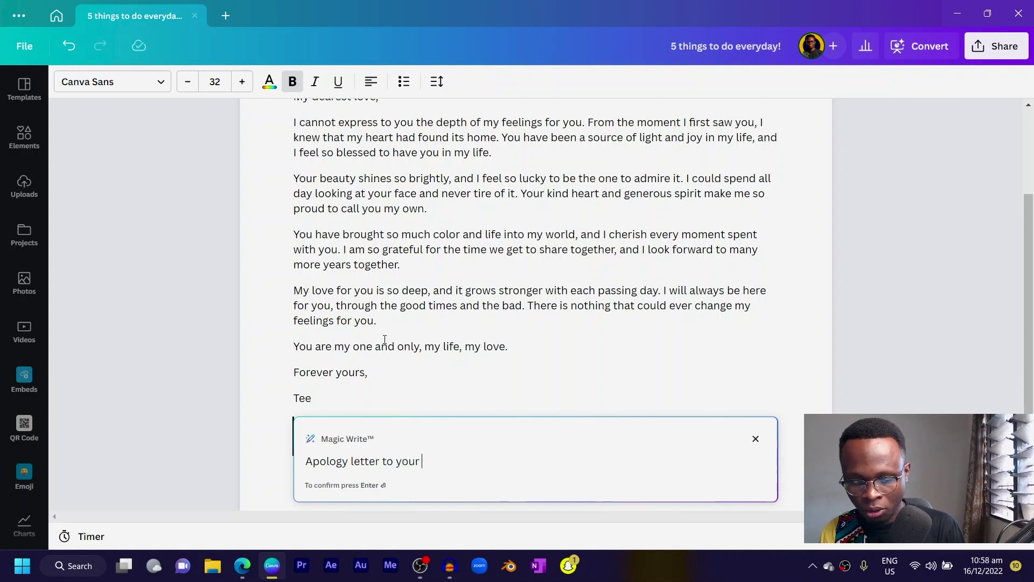
pyautogui.write(' boss for')
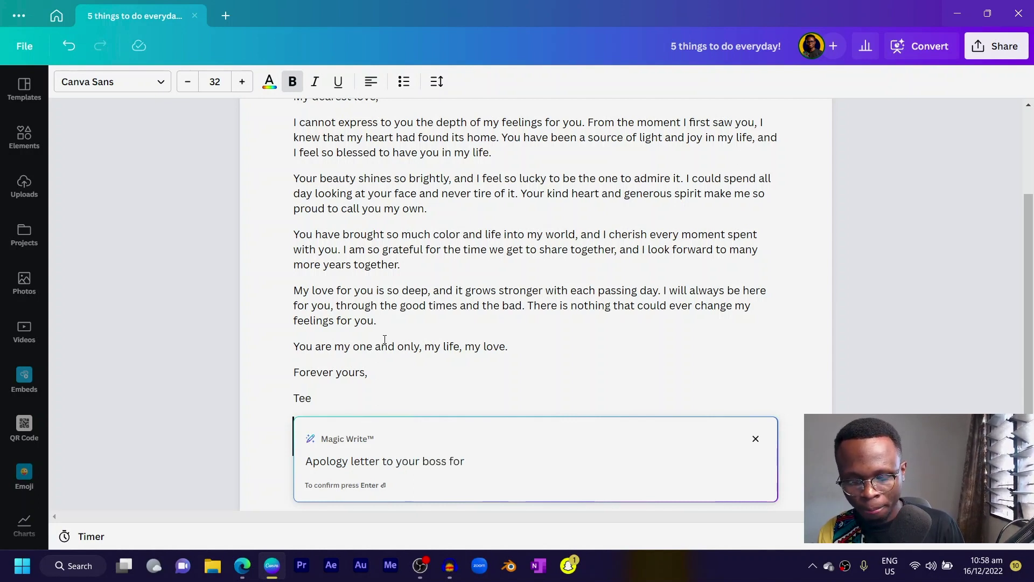
pyautogui.write(' disobeying him')
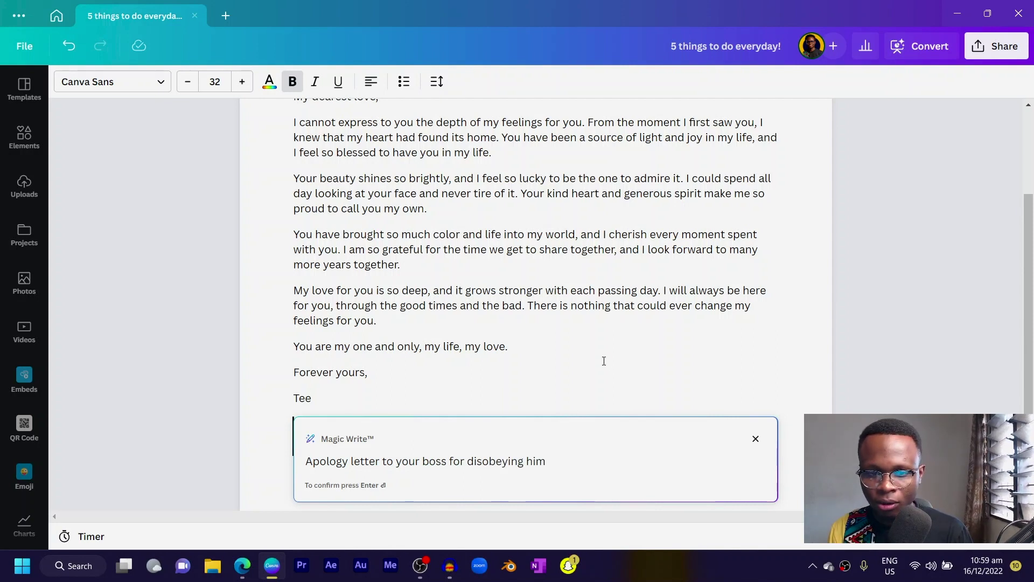
pyautogui.press('Return')
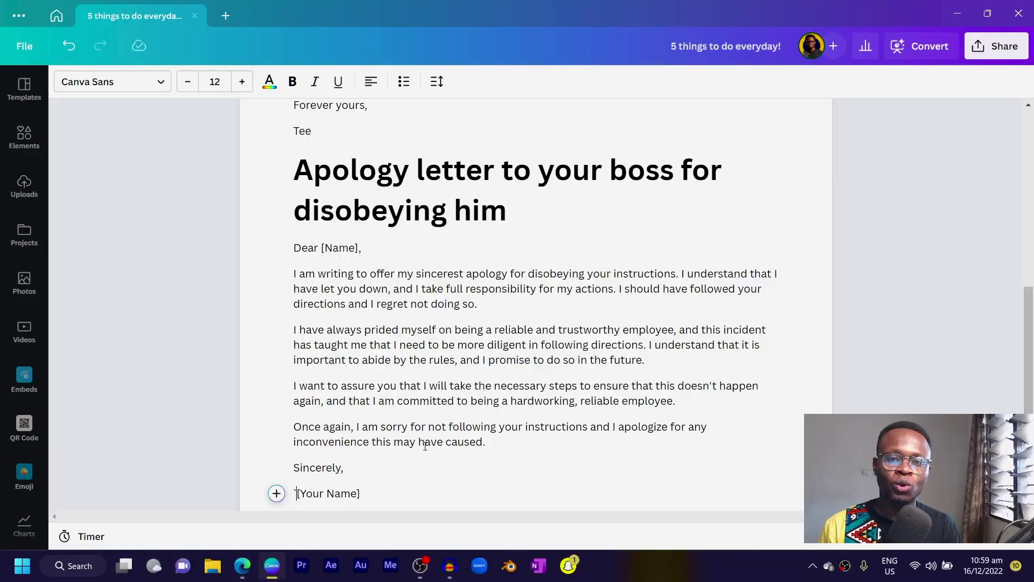
pyautogui.scroll(-1, 328, 236)
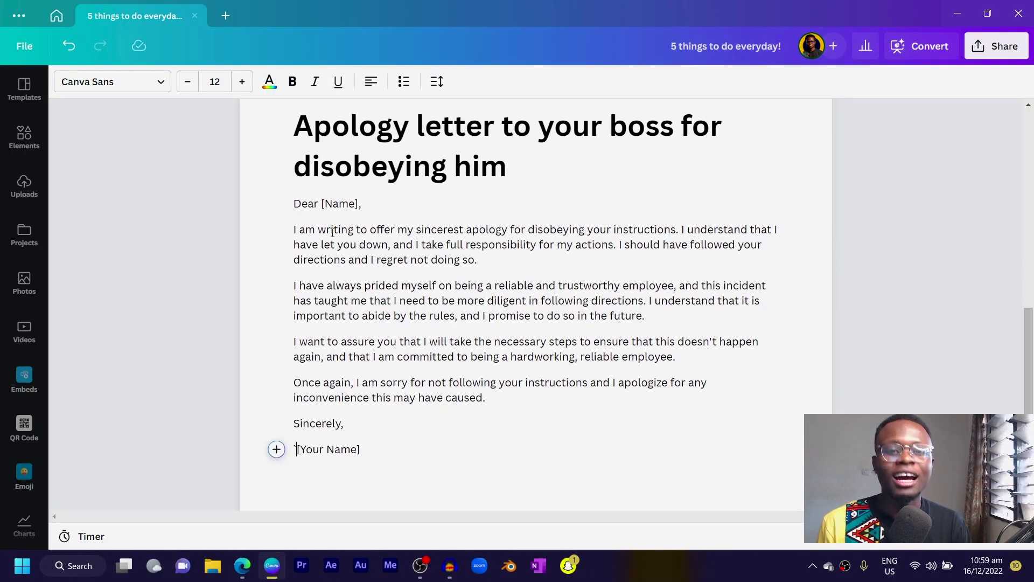